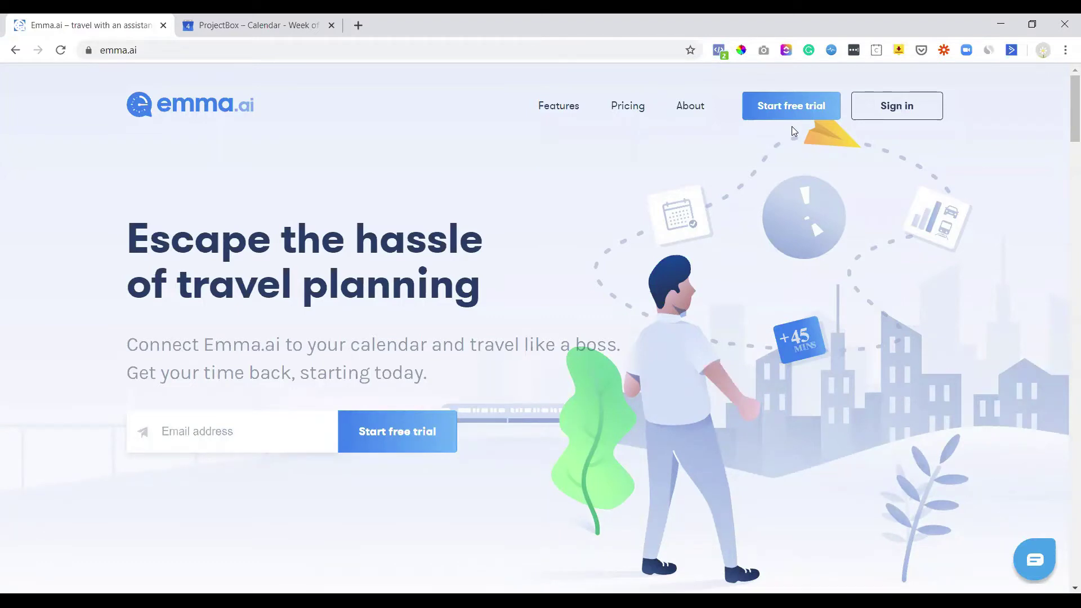
Switch from the Emma.ai homepage to Google Calendar's 19–25 October 2020 week.
click(239, 25)
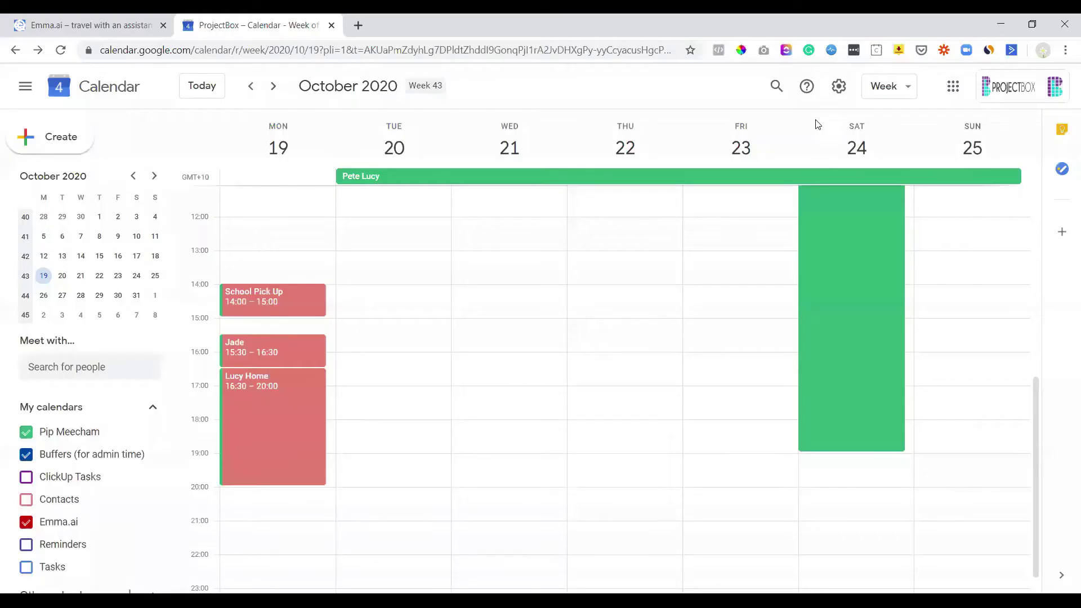
Save a 'Test Appointment' on Wednesday 16:00–17:00 at Fleks Workspaces, then return to Emma.ai.
click(515, 361)
text(Test )
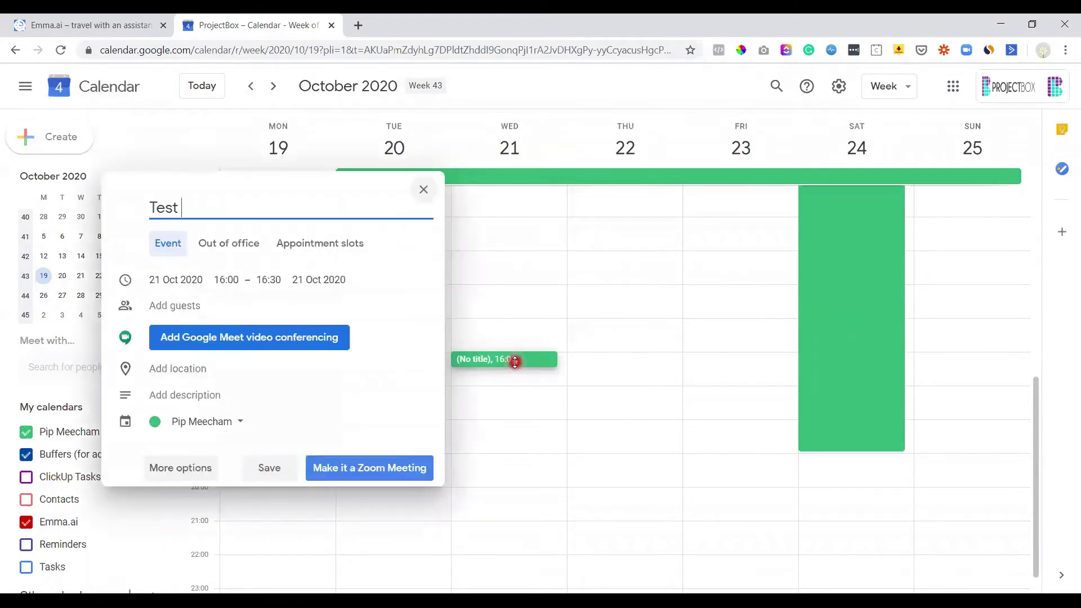
text(Appointment)
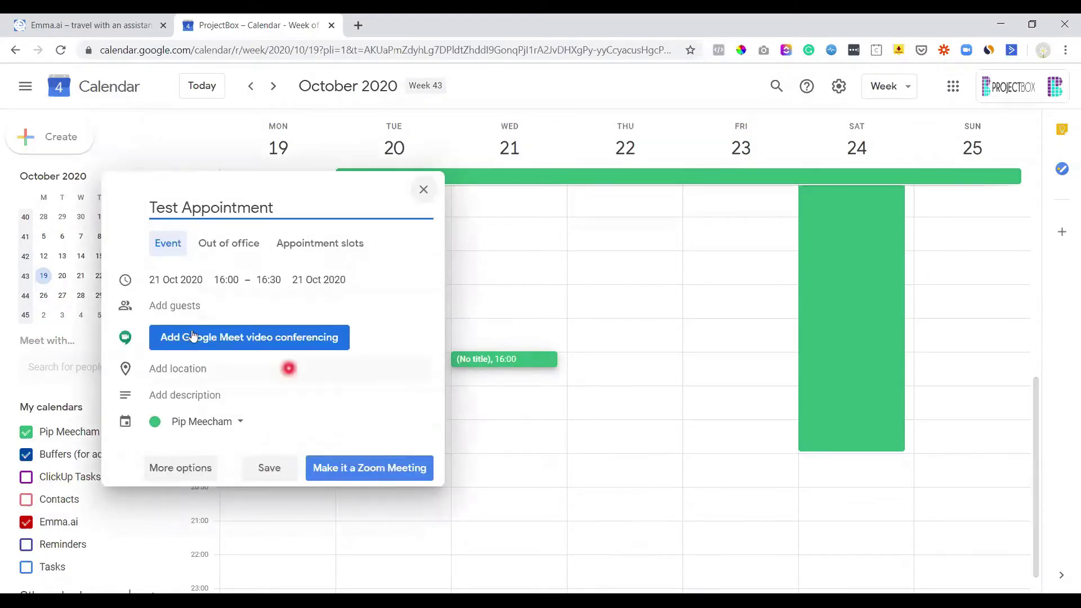
click(199, 369)
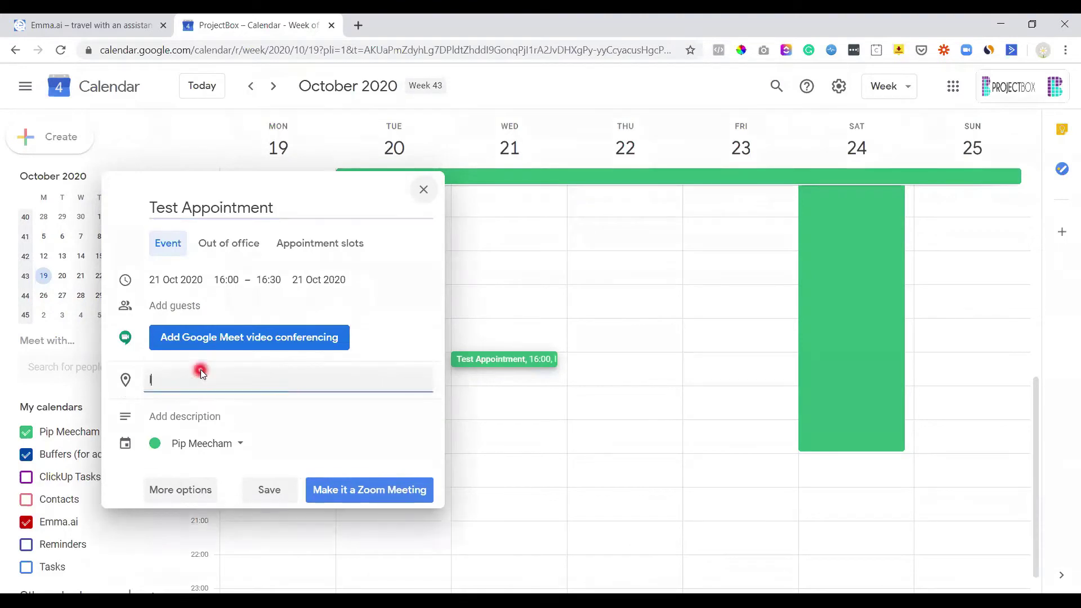
text(Fleks)
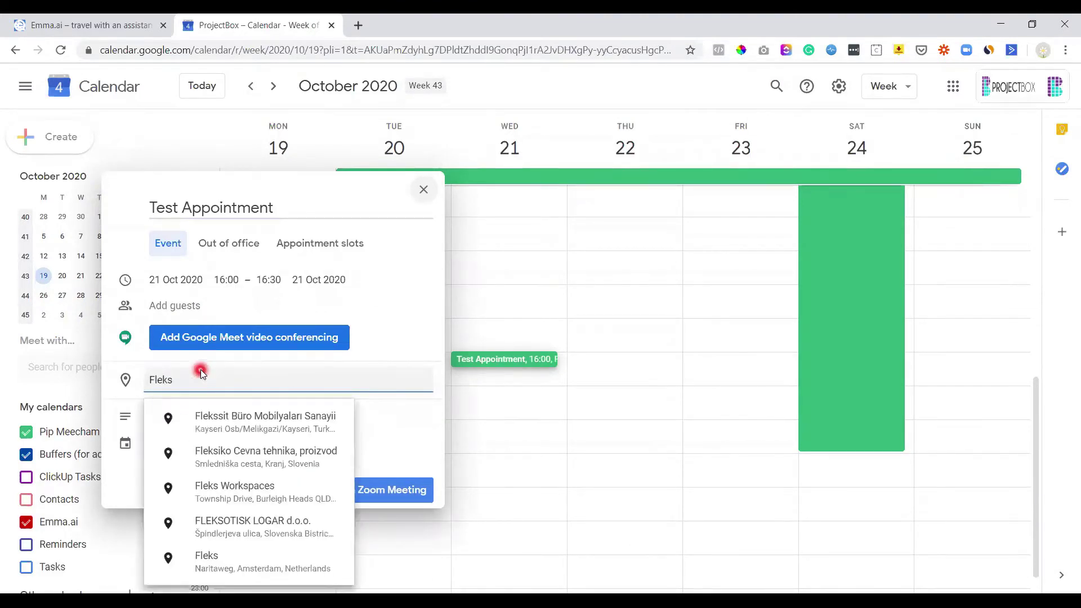
text( Workshop)
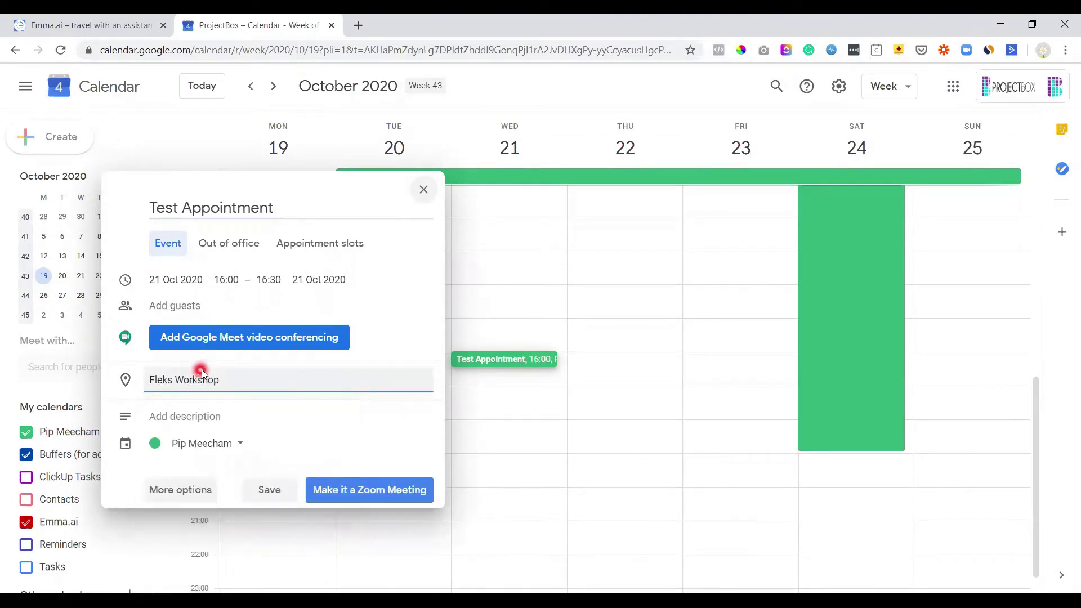
key(BackSpace)
key(BackSpace)
key(BackSpace)
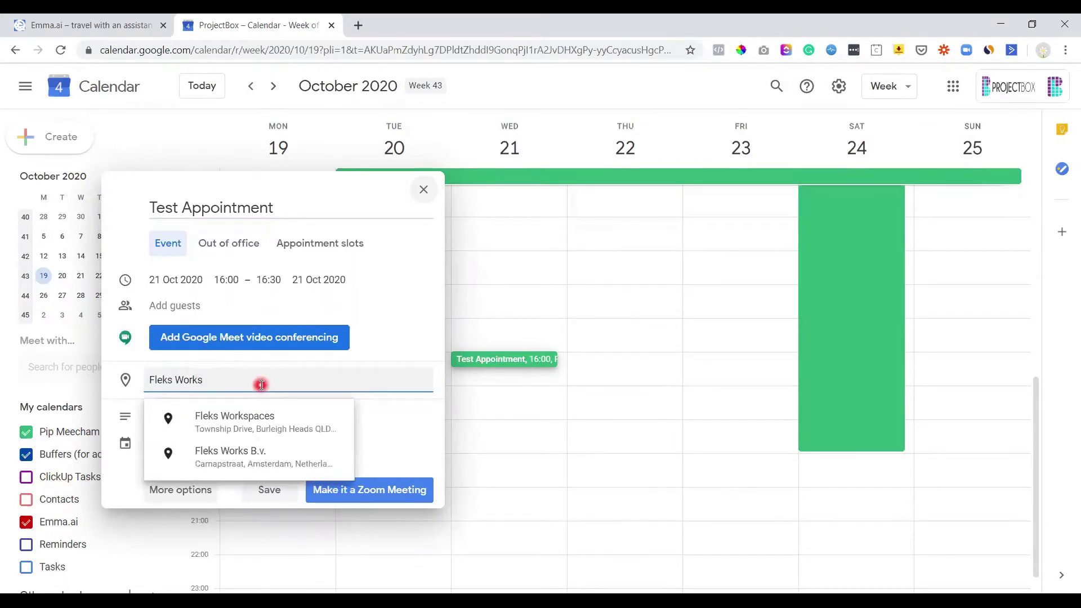
click(246, 417)
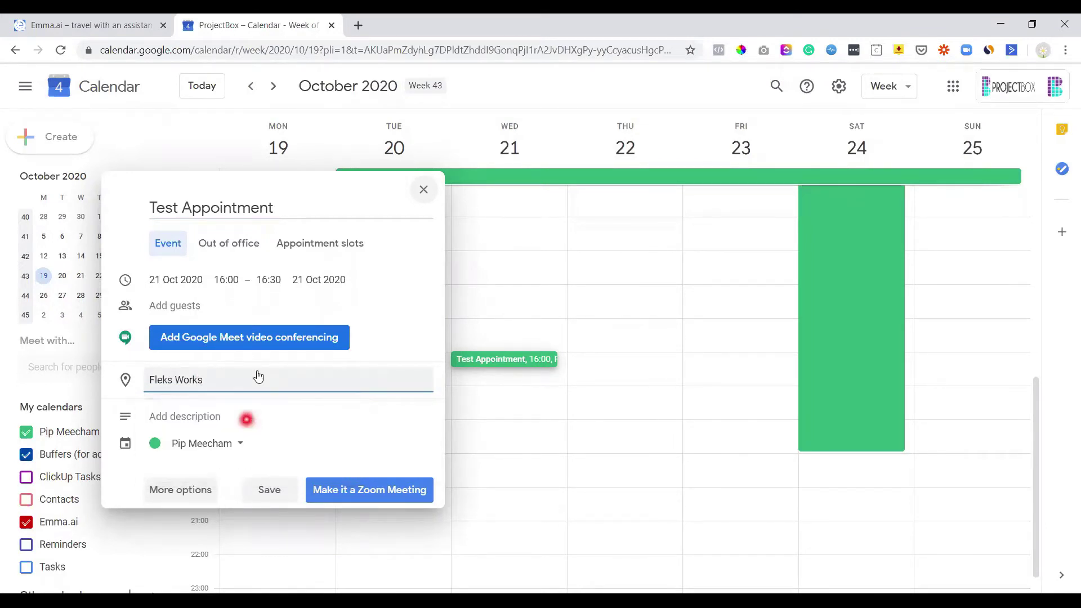
click(275, 276)
click(276, 422)
click(269, 489)
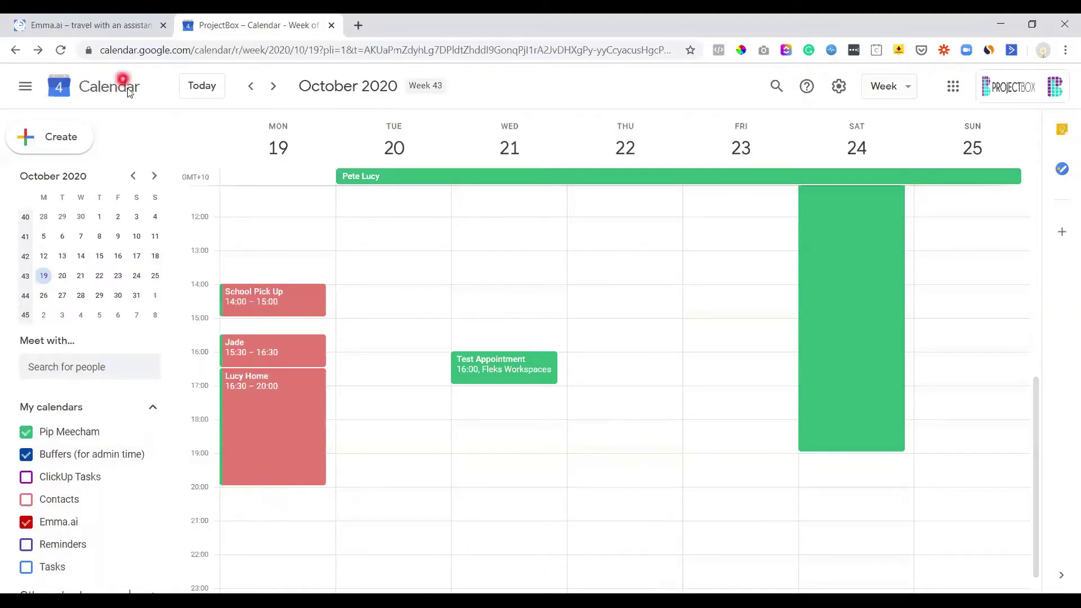
click(50, 27)
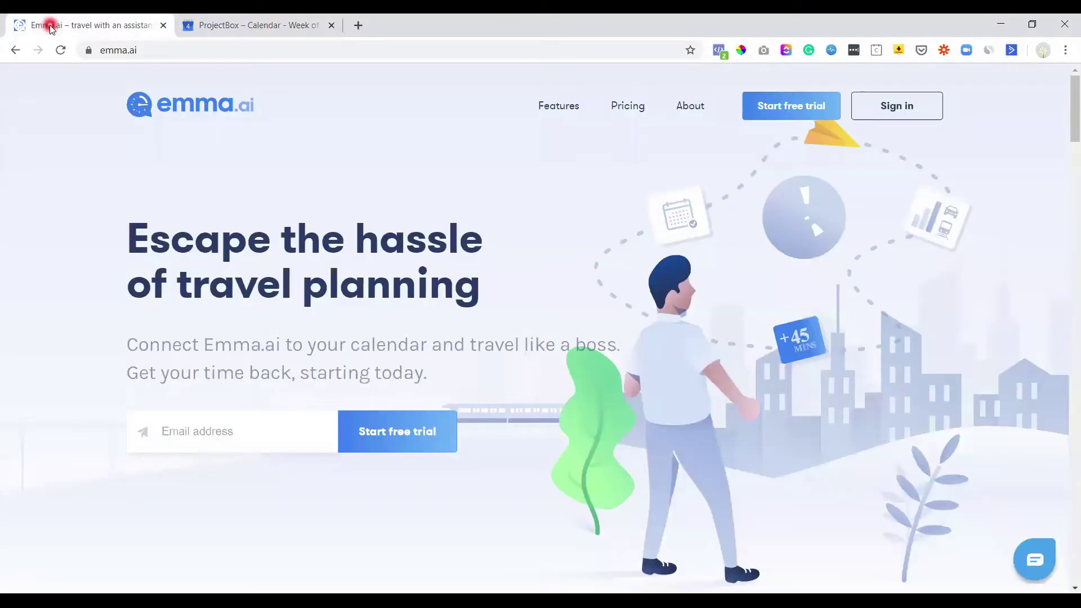
Sign in to Emma.ai, then return to Google Calendar to see the new travel events.
click(897, 109)
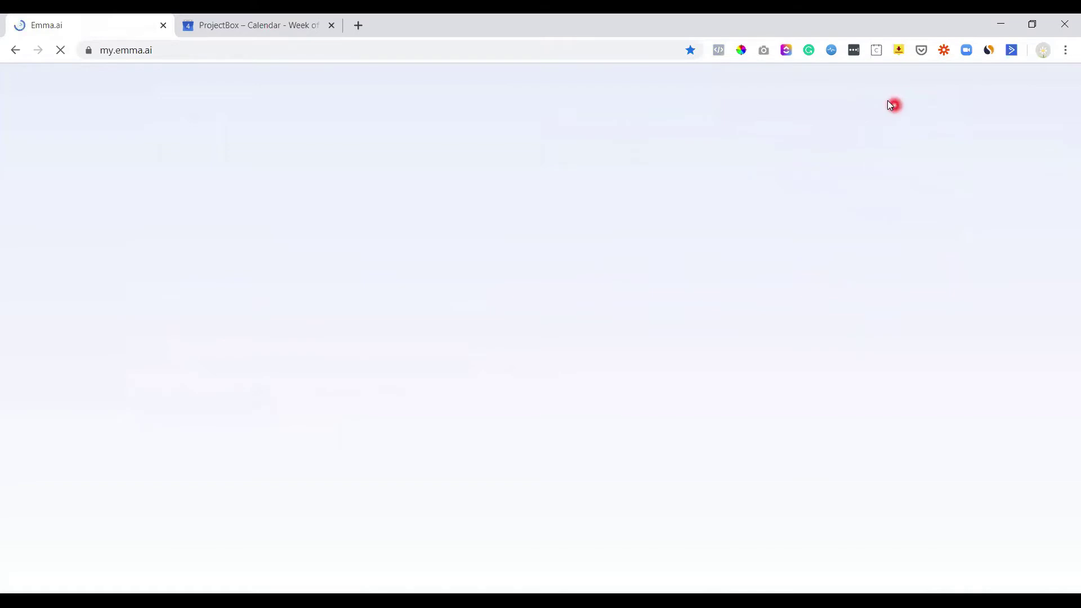
click(207, 25)
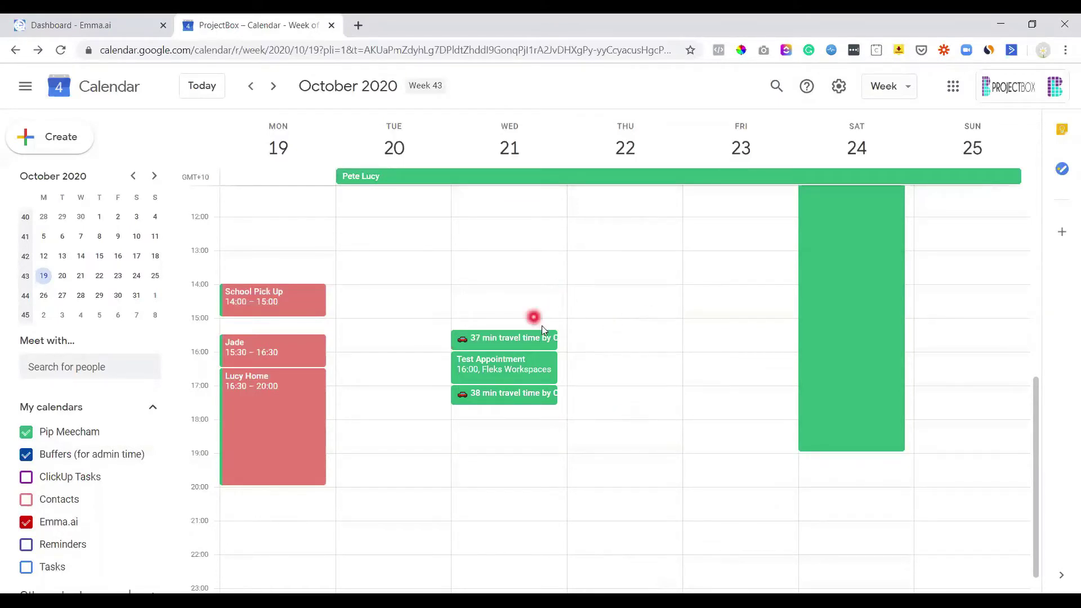
Review the 37-minute travel event's route details, then go to the Emma.ai dashboard.
click(478, 337)
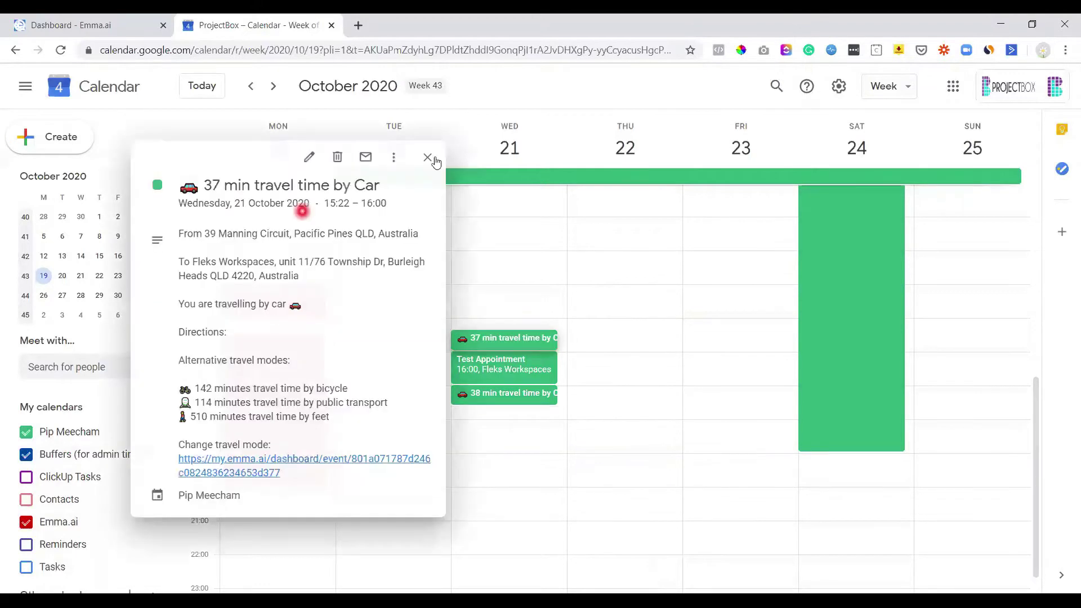
click(429, 159)
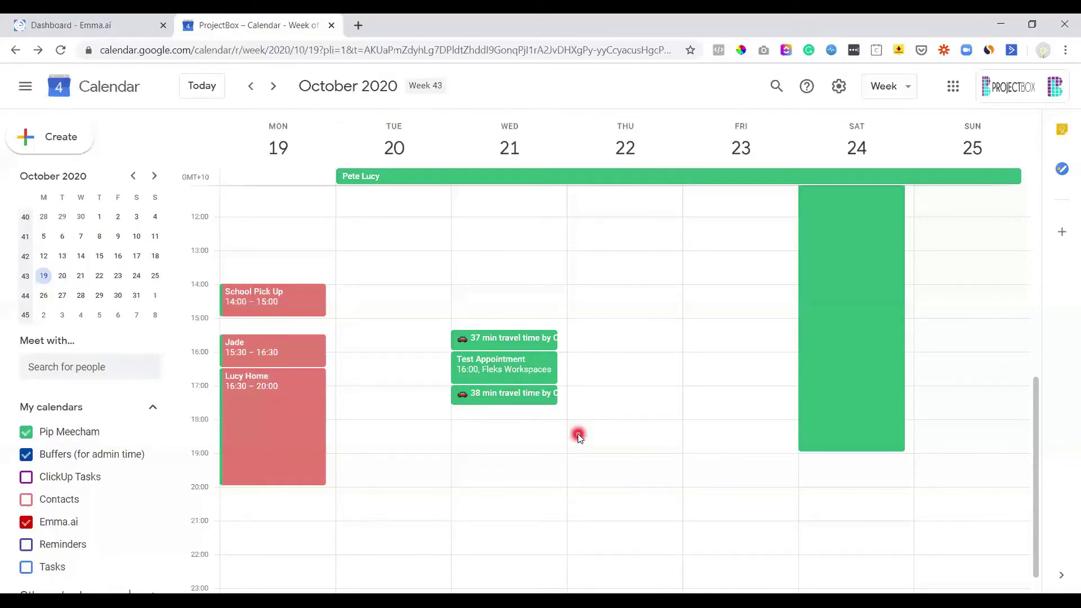
click(111, 24)
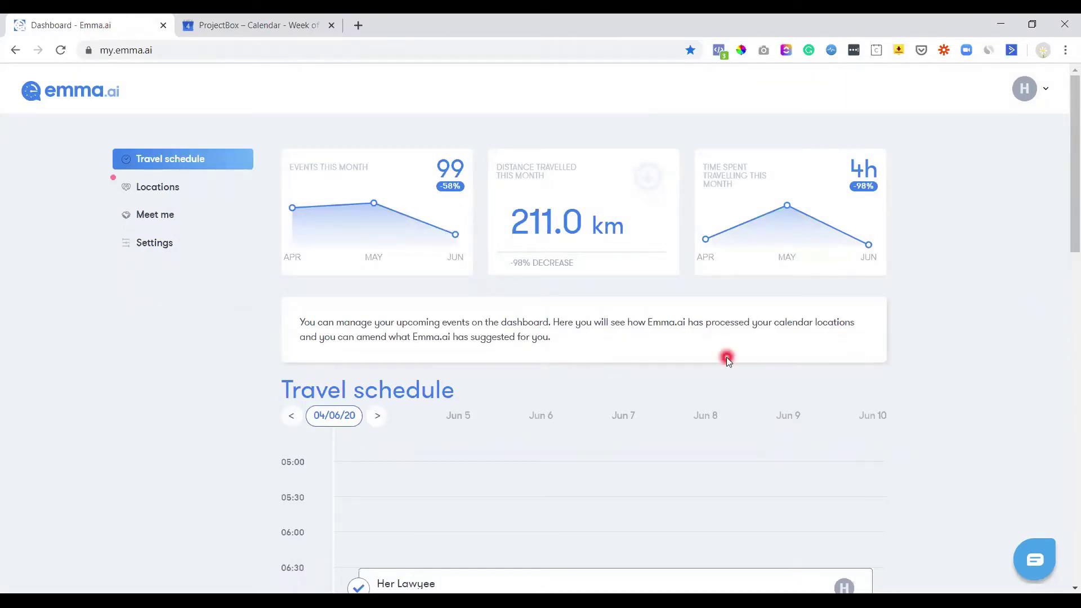
In Settings, try Walk at Sometimes, then return it to Never, leaving Car at Always.
click(157, 254)
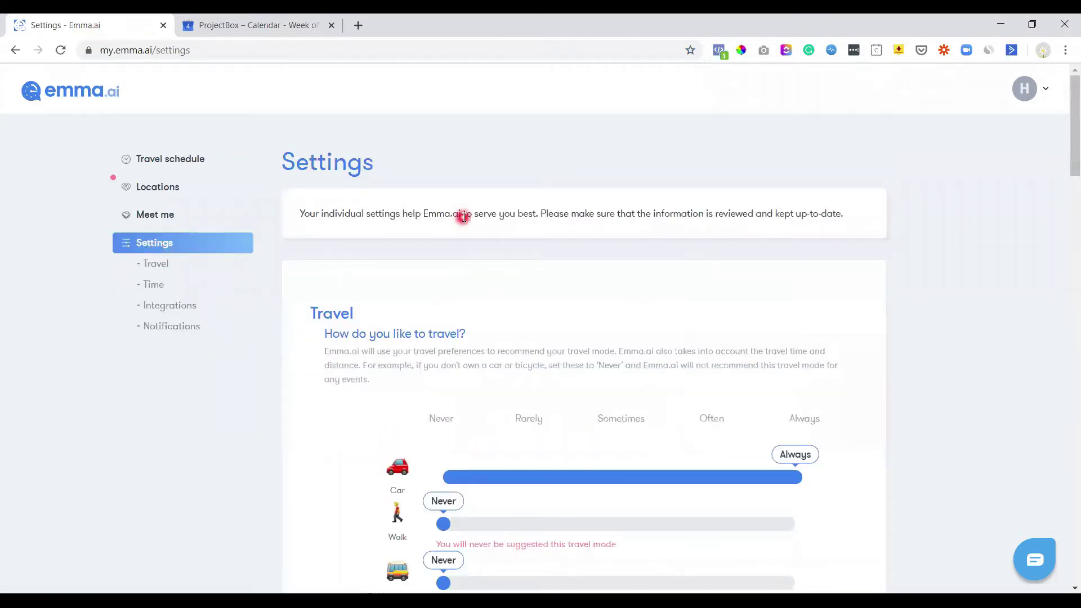
scroll(463, 217, down, 2)
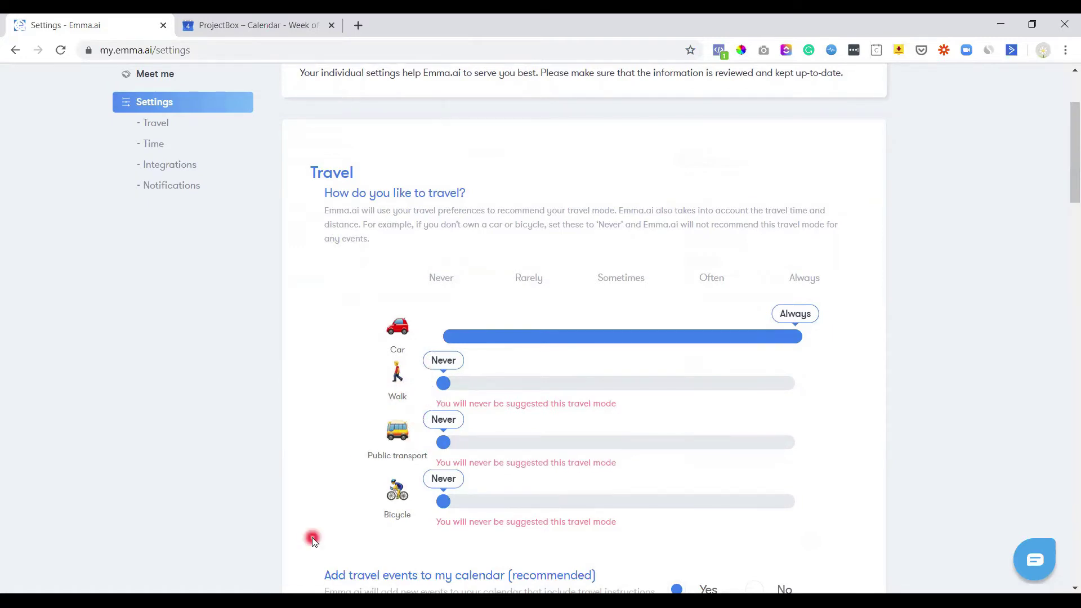
click(583, 372)
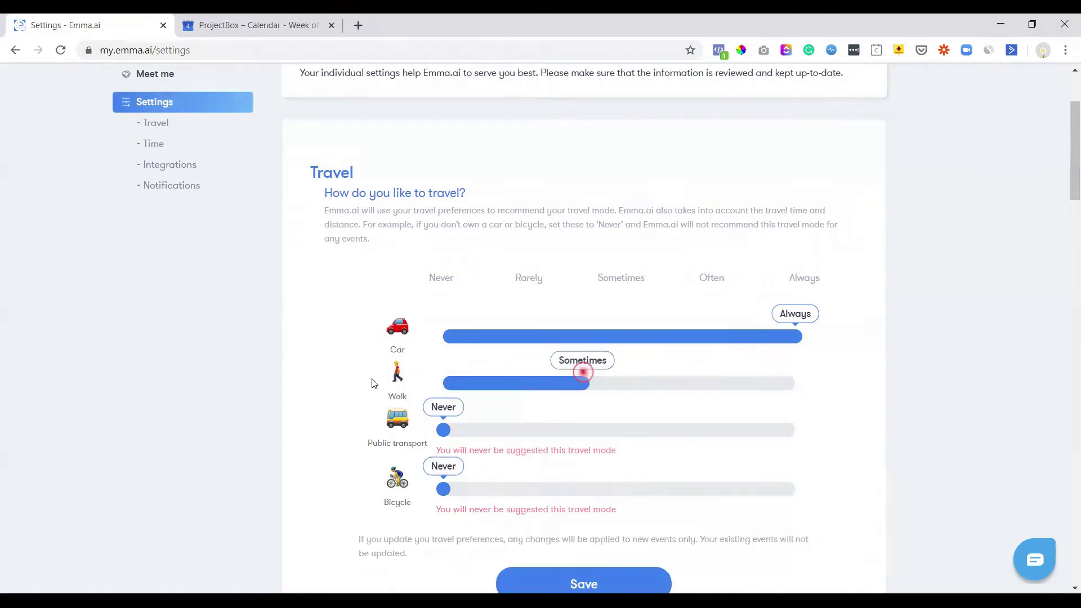
drag(371, 383, 369, 376)
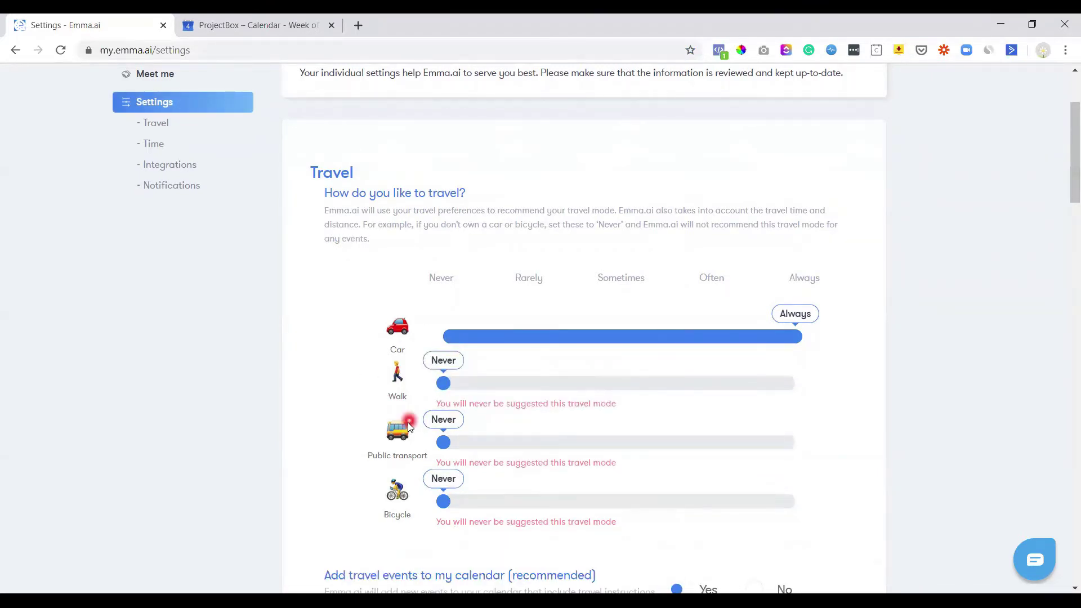
scroll(383, 420, down, 1)
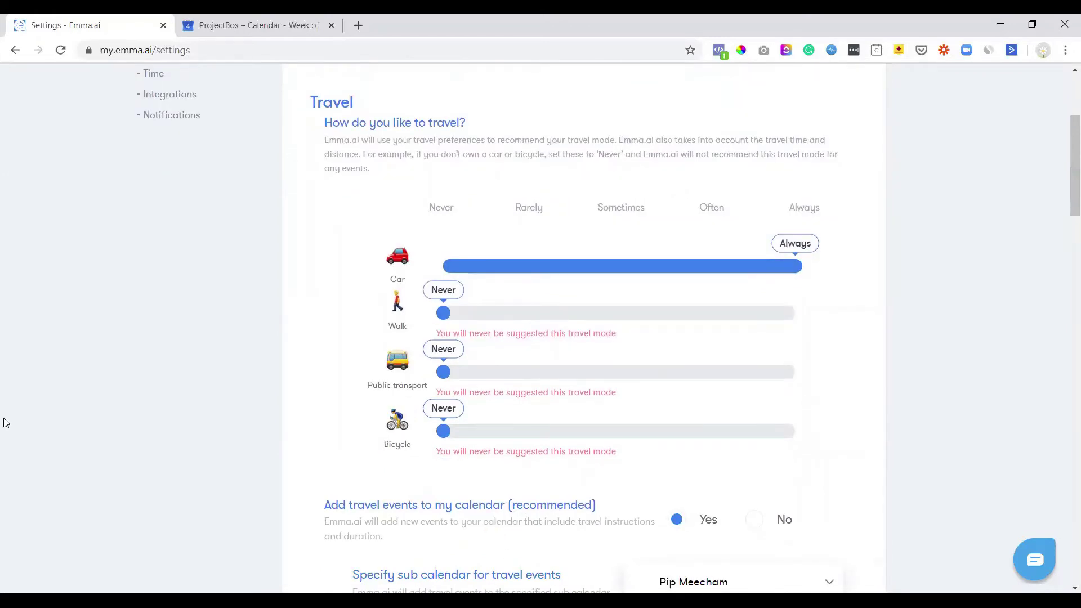
scroll(412, 239, down, 2)
Keep Pip Meecham as the travel events' sub-calendar and return to Google Calendar.
click(713, 451)
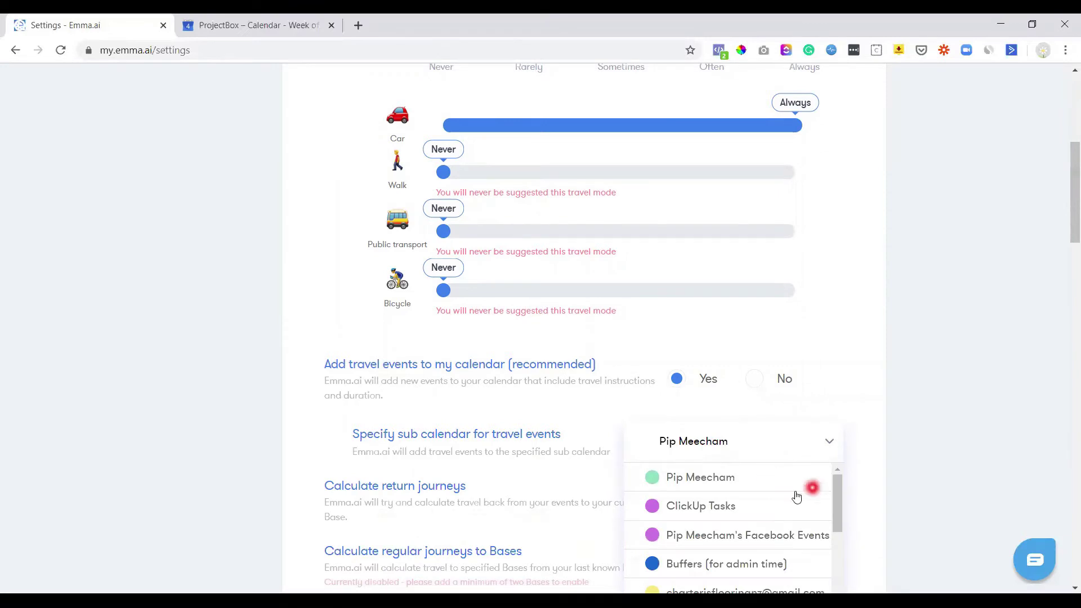
scroll(795, 494, down, 3)
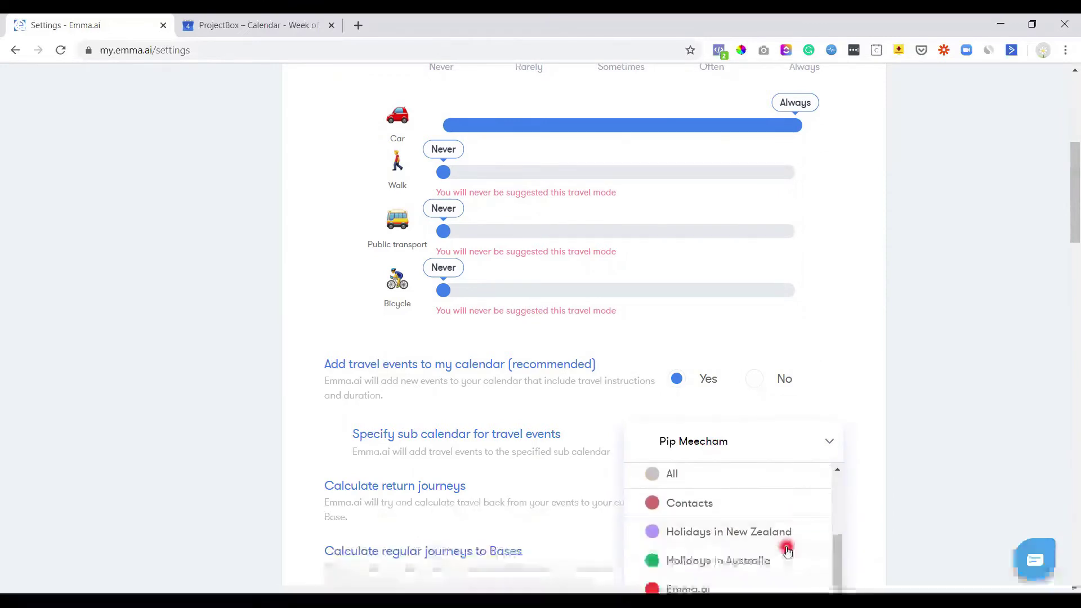
scroll(786, 546, up, 3)
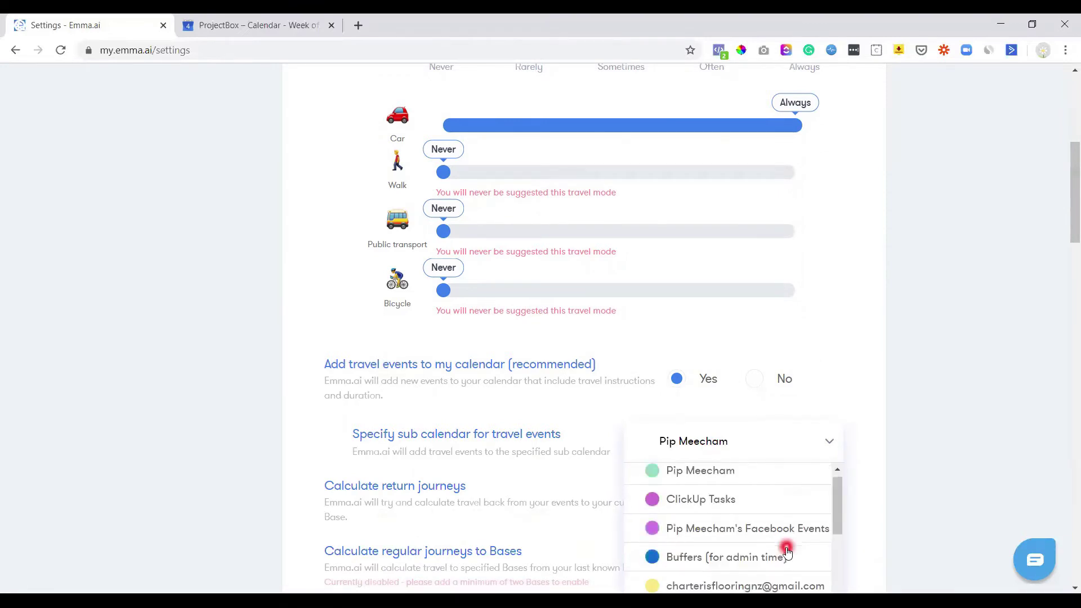
click(726, 477)
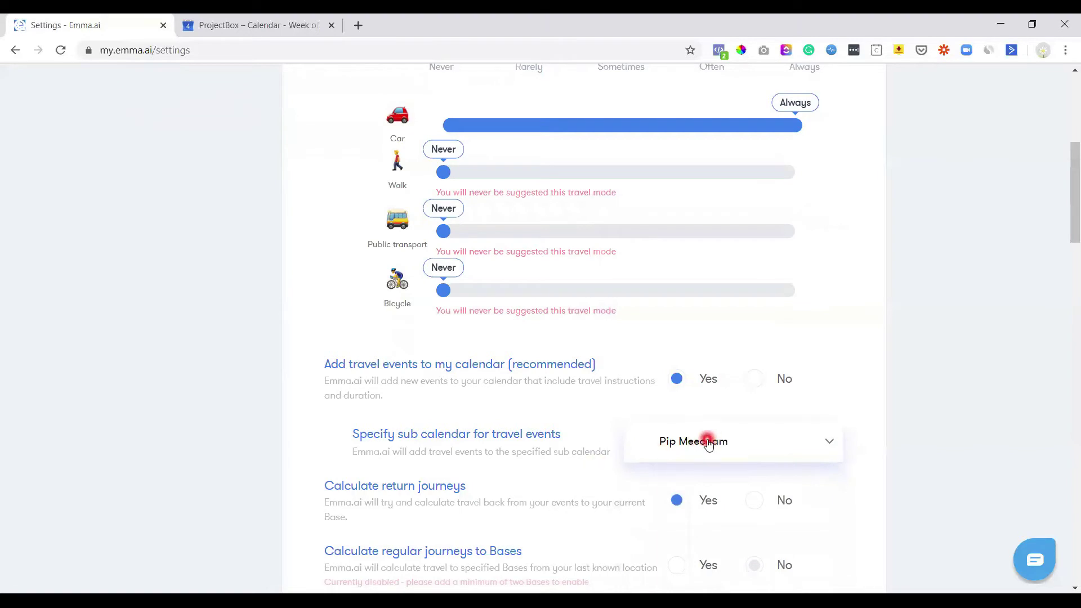
click(247, 18)
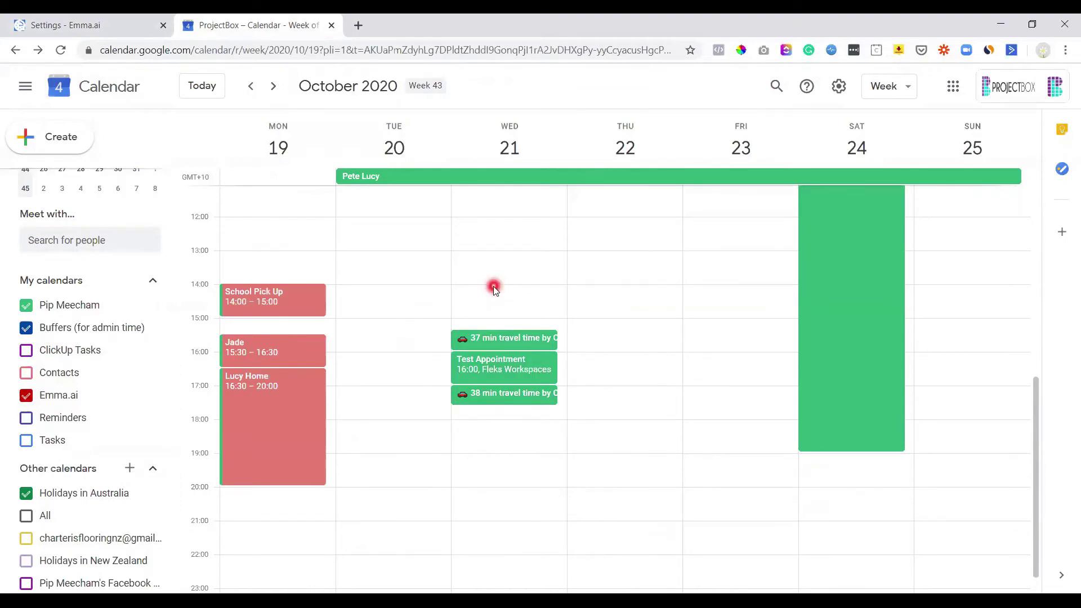
click(66, 26)
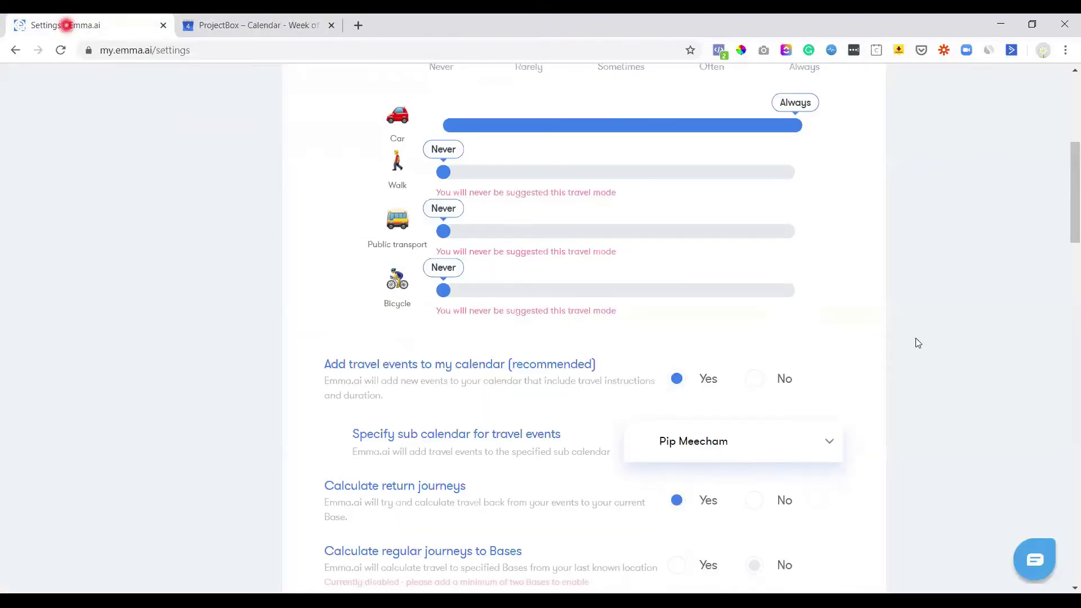
scroll(913, 338, down, 1)
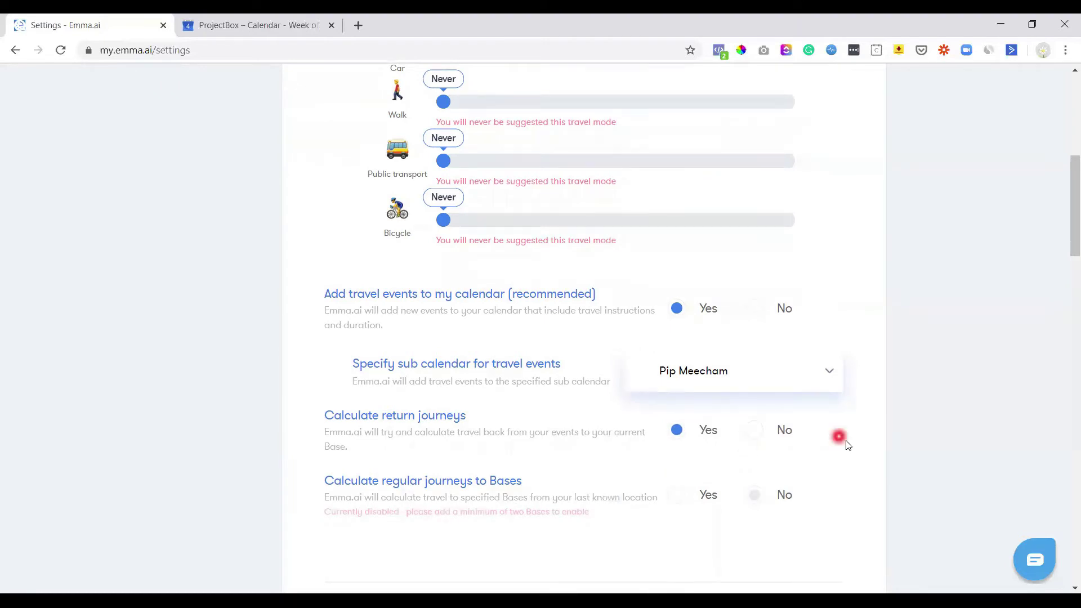
scroll(839, 437, down, 3)
scroll(836, 435, down, 1)
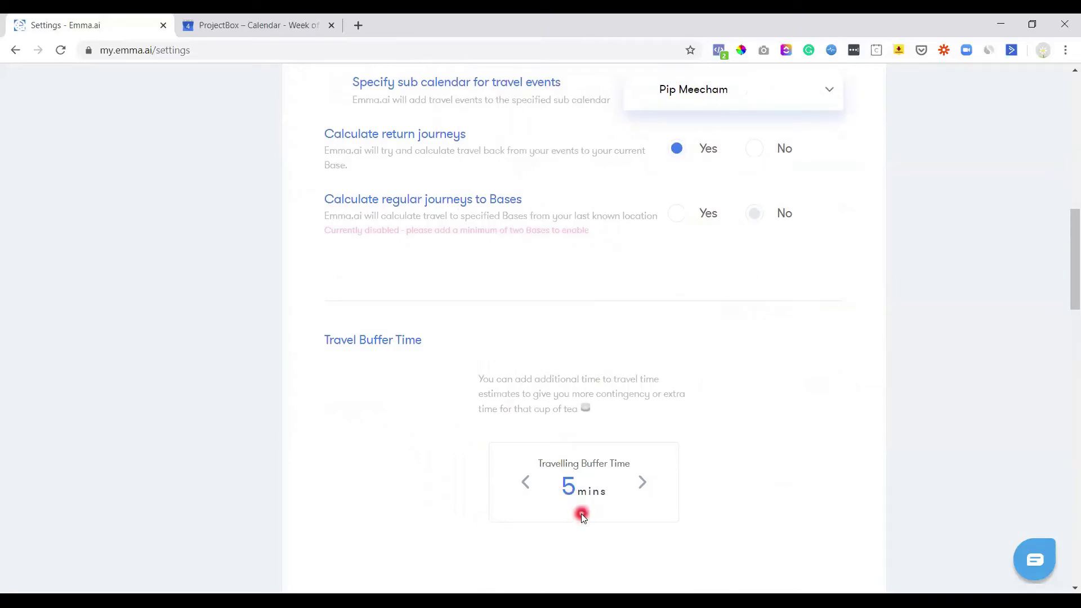
key(ctrl+Tab)
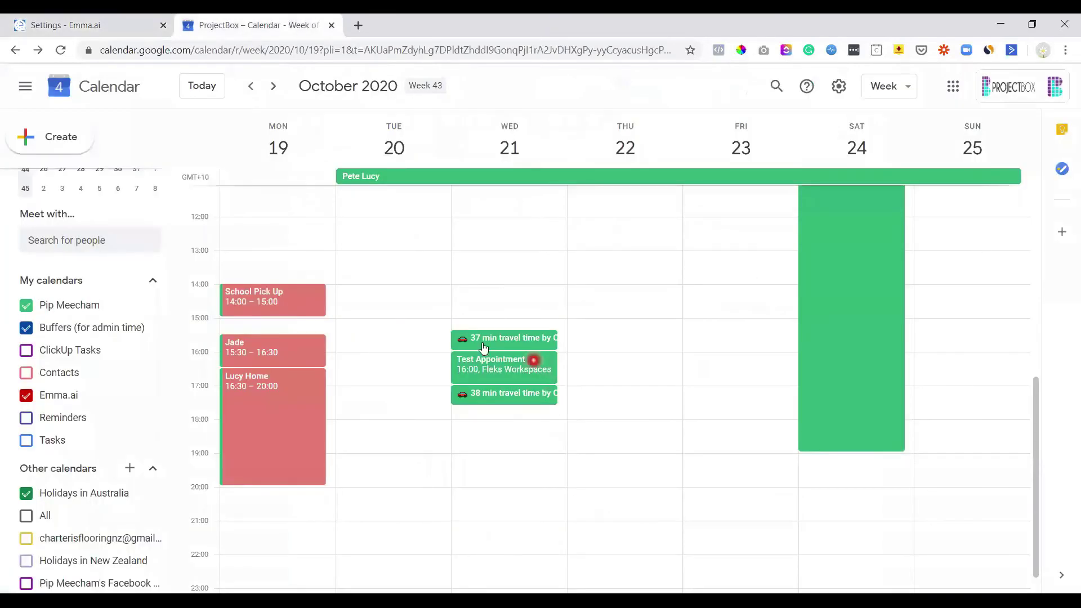
click(48, 18)
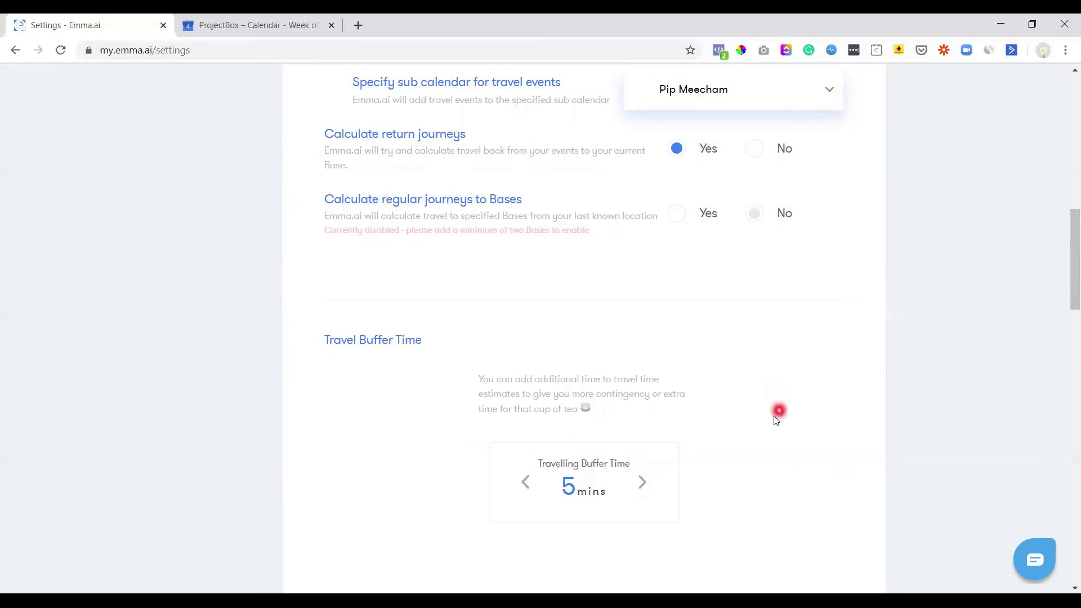
Browse all Settings sections, then view the Meeting pages and Locations sections.
scroll(770, 417, down, 5)
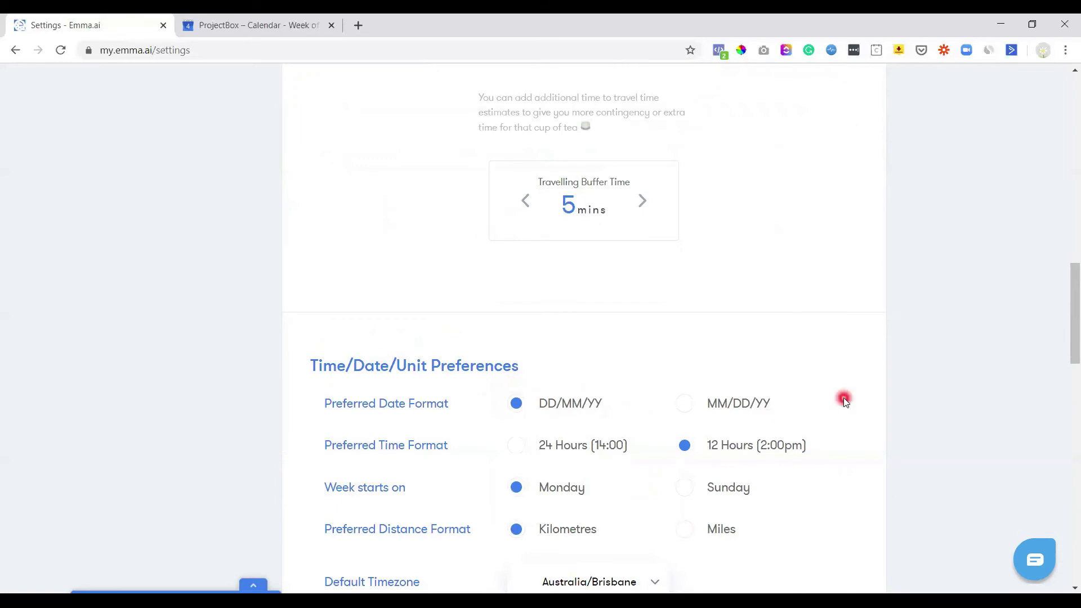
scroll(844, 397, down, 6)
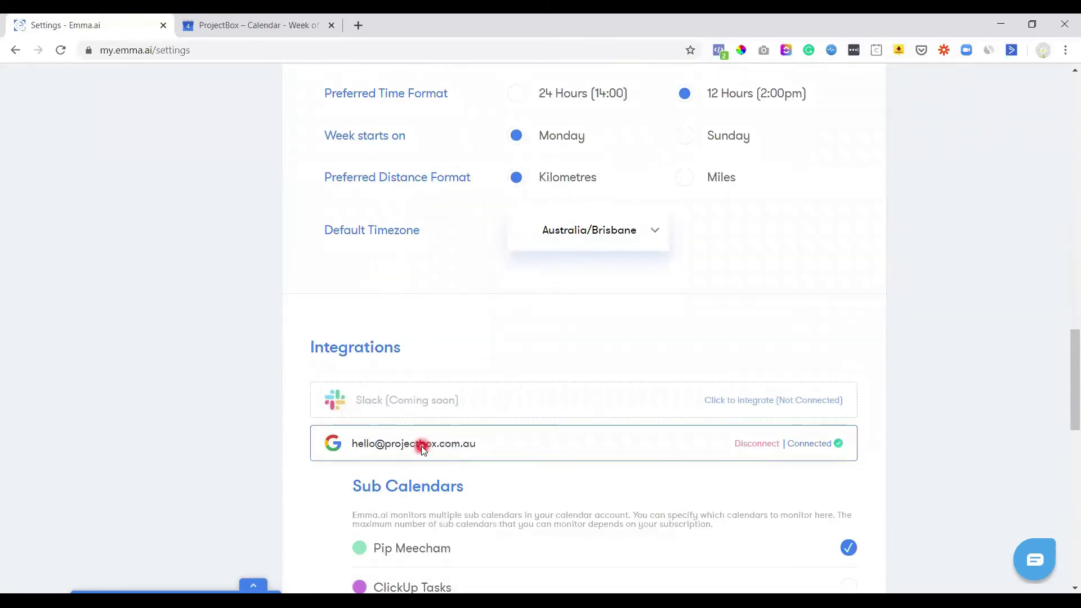
scroll(423, 446, down, 9)
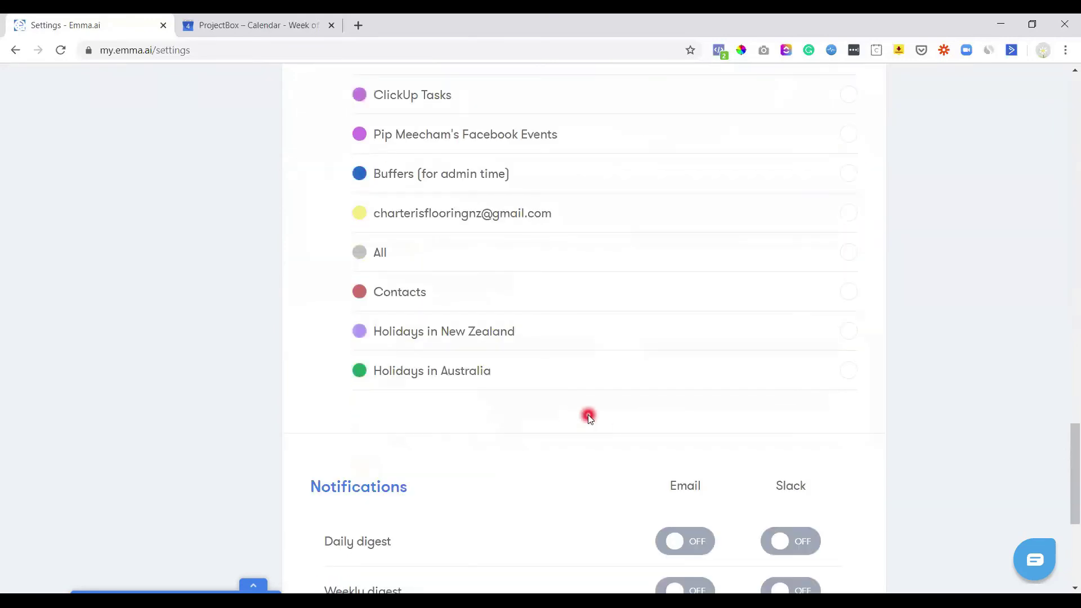
scroll(587, 415, down, 3)
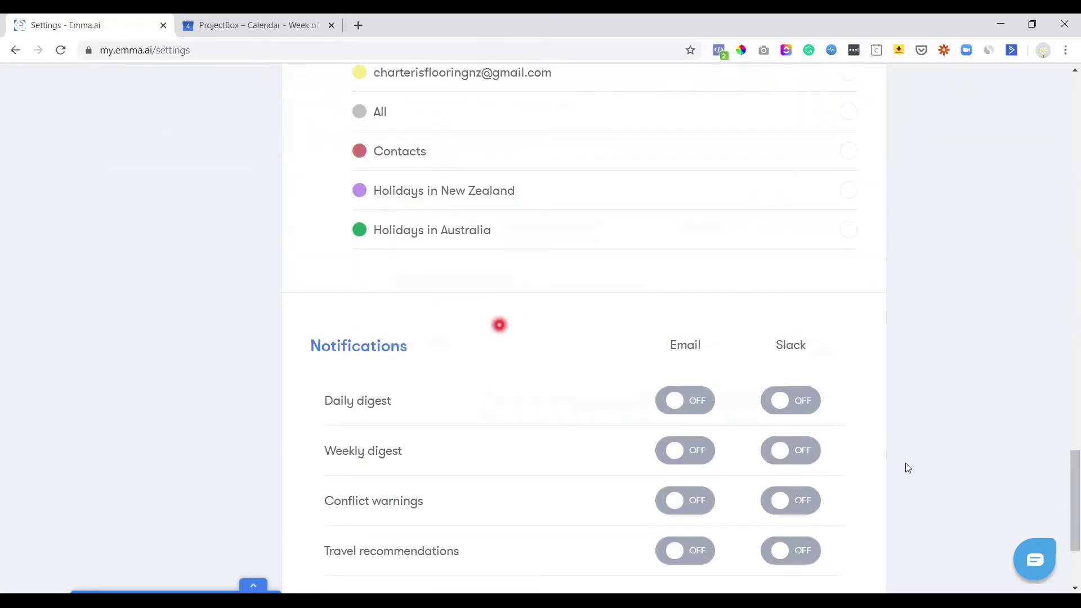
scroll(907, 462, down, 3)
scroll(545, 443, up, 20)
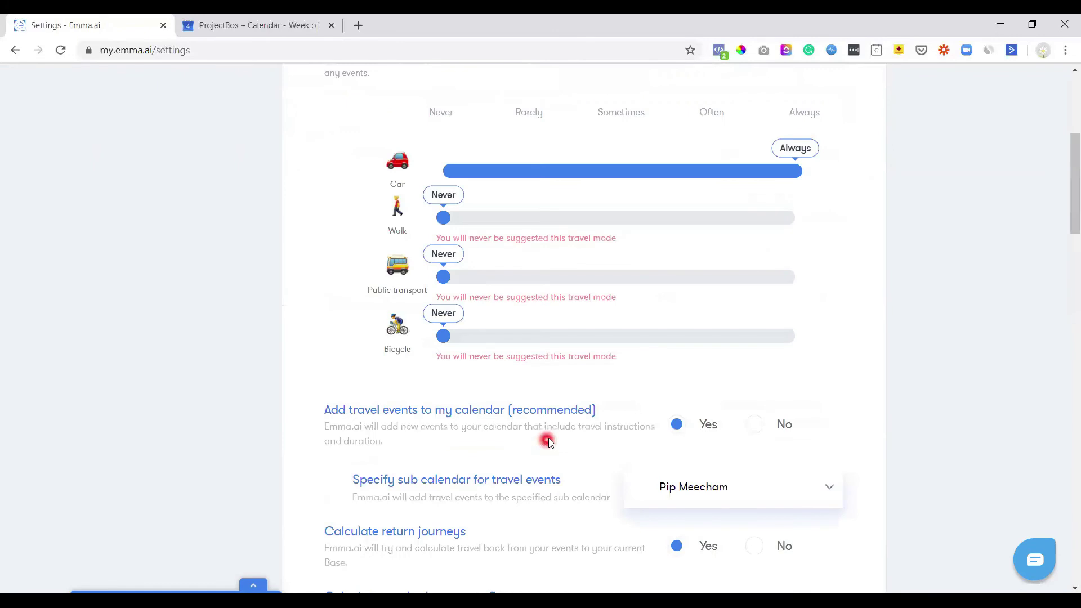
scroll(549, 438, up, 5)
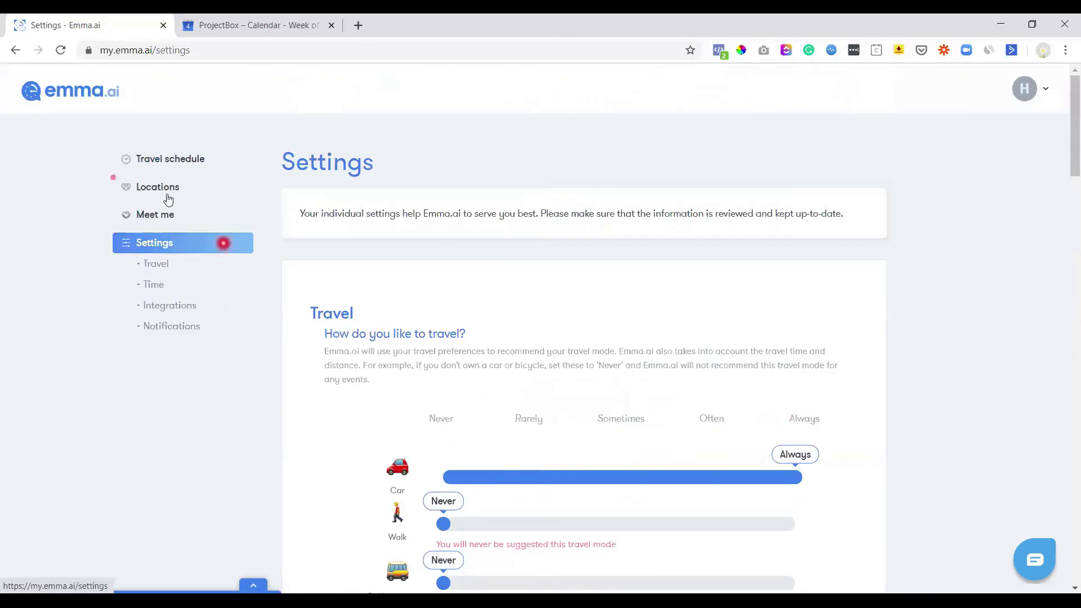
click(151, 215)
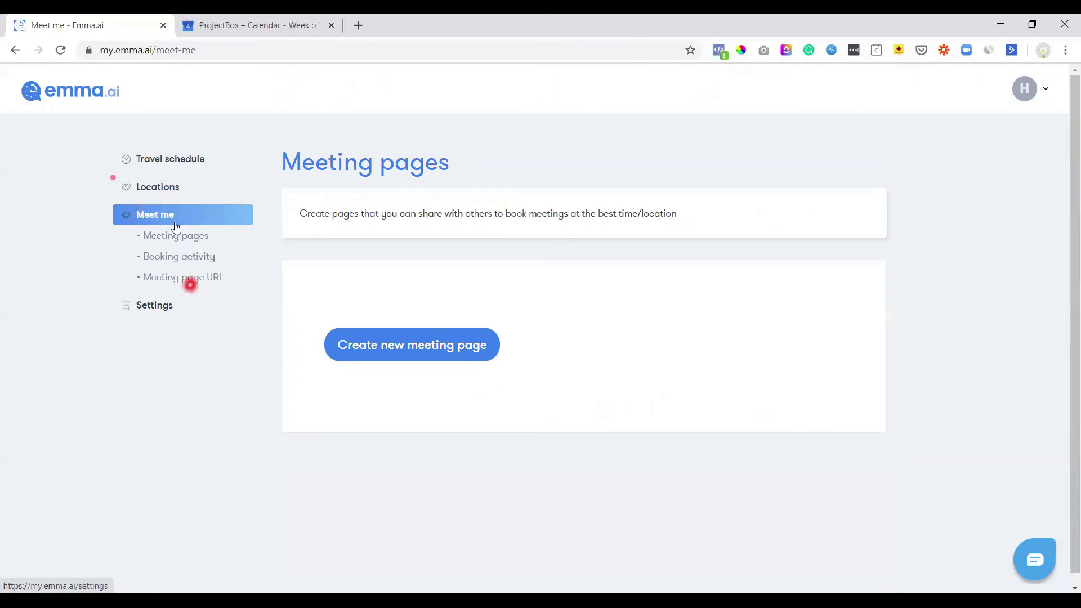
click(163, 187)
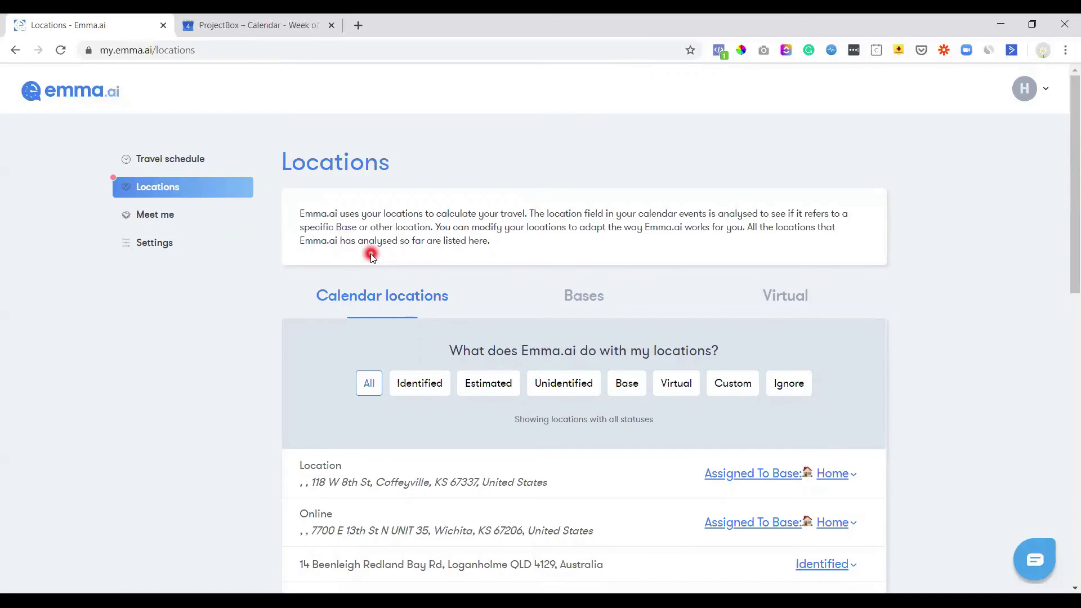
Review the calendar locations listed on the Locations page.
scroll(803, 400, down, 6)
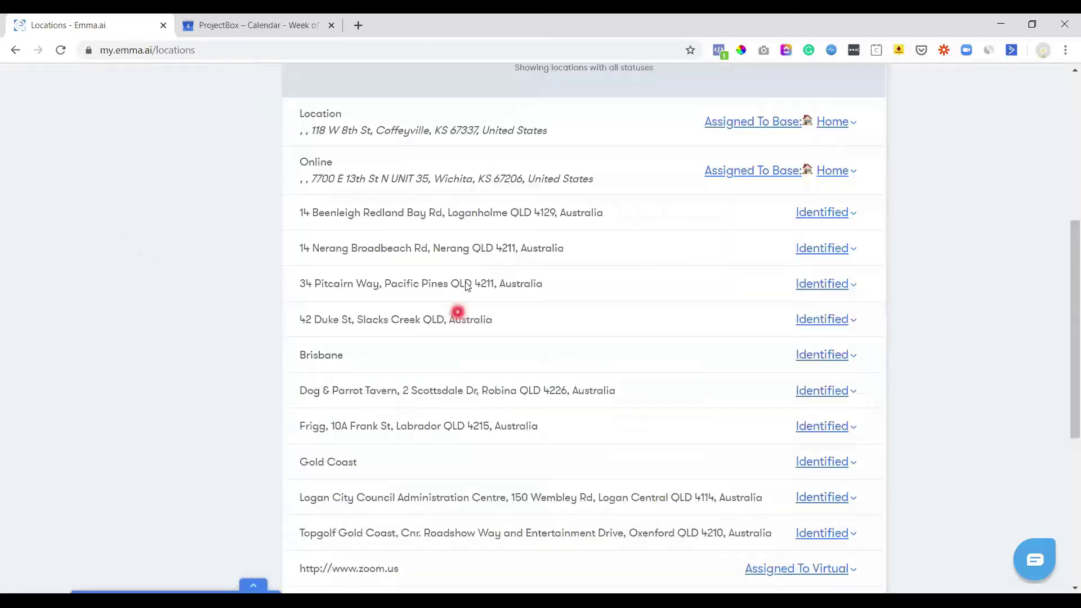
scroll(484, 297, down, 6)
scroll(586, 365, up, 12)
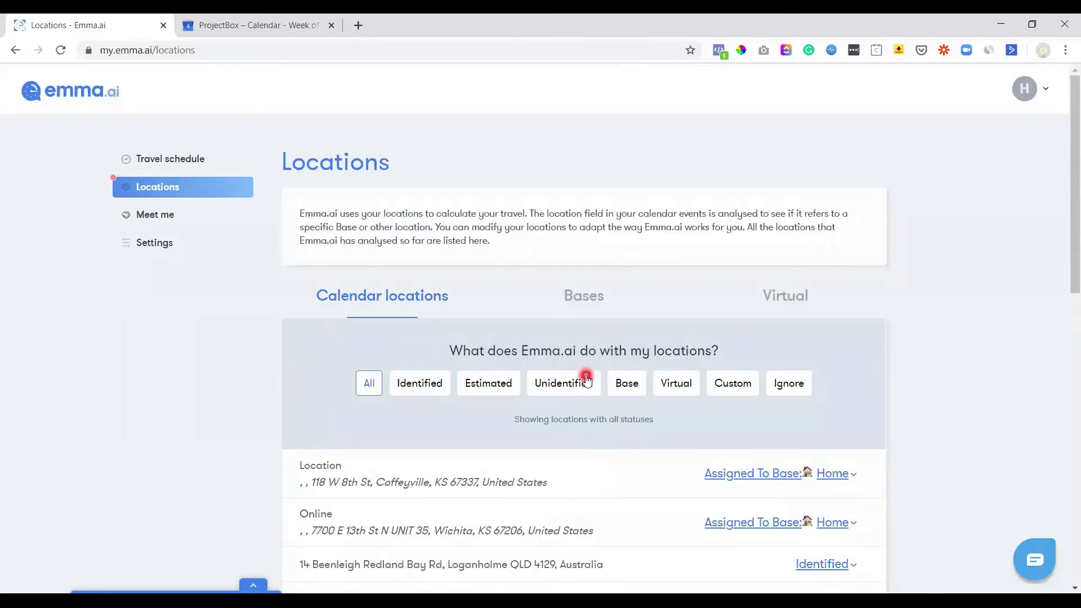
Browse the Virtual list of meeting services, from adobe connect through zoom.
click(784, 304)
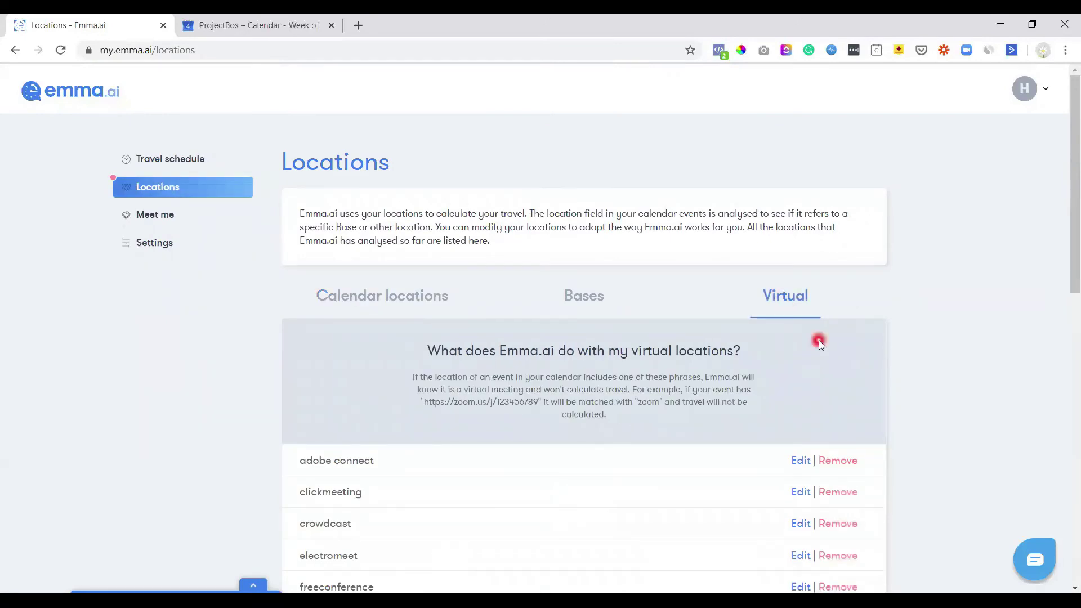
scroll(818, 341, down, 2)
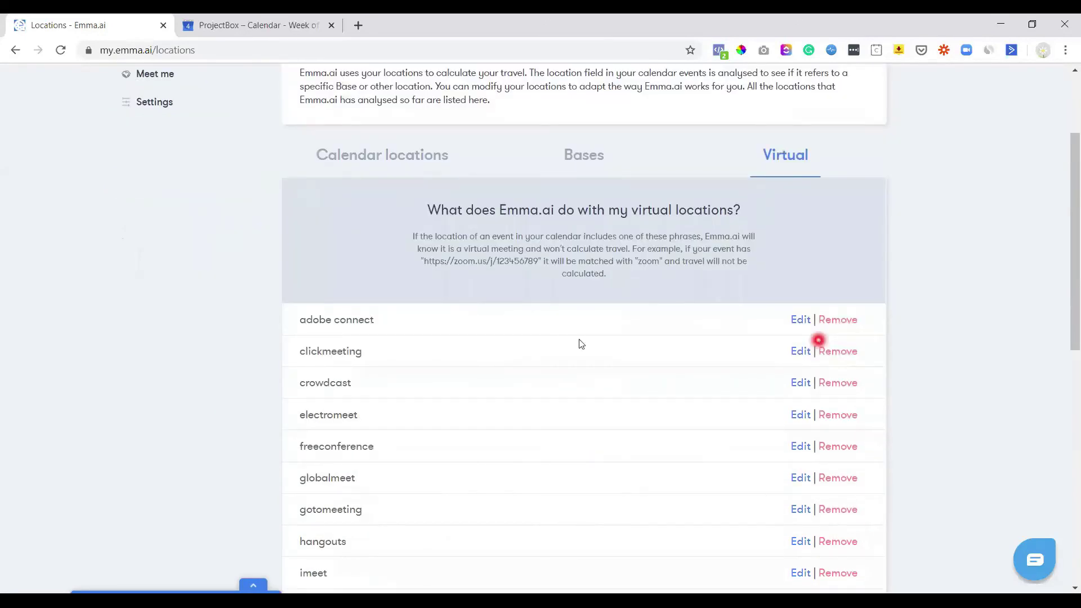
scroll(488, 293, down, 4)
scroll(378, 237, down, 5)
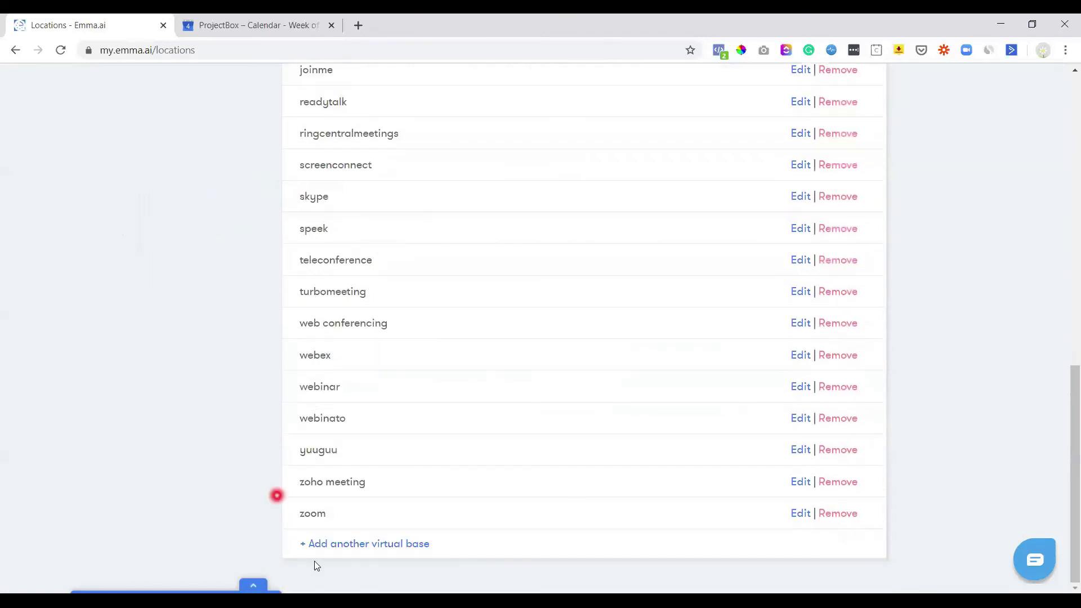
scroll(529, 481, up, 3)
scroll(536, 479, up, 8)
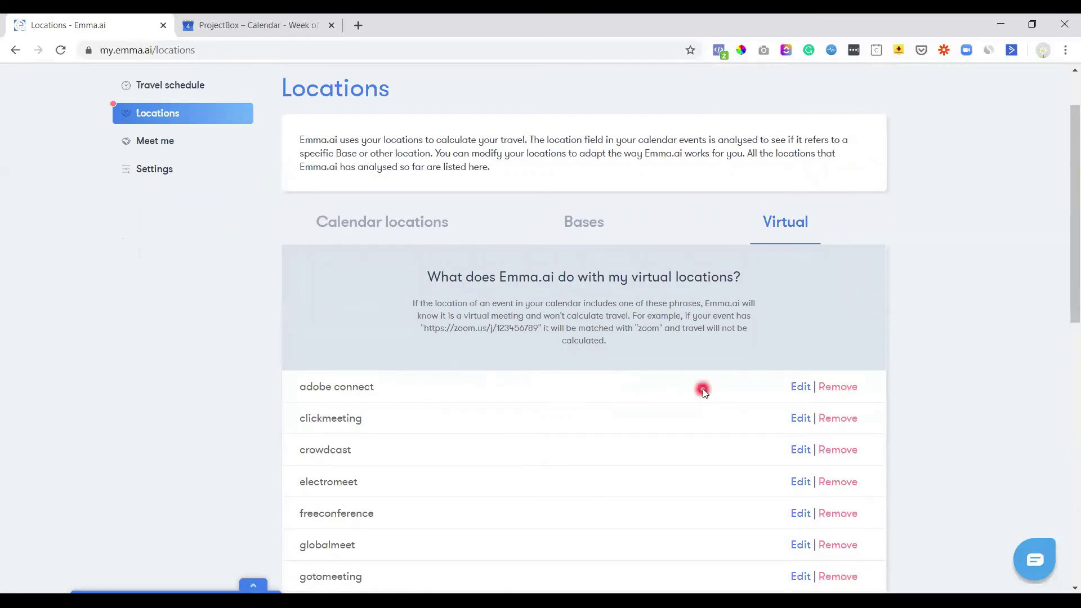
Look over the saved Bases and the Travel schedule, then return to Google Calendar's week.
click(584, 222)
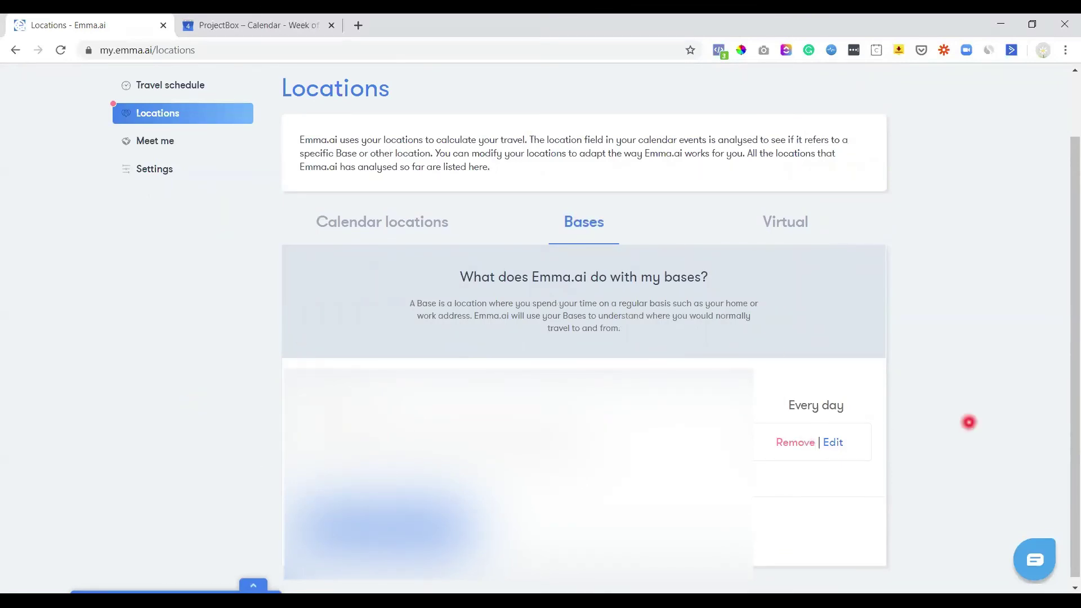
scroll(595, 328, down, 1)
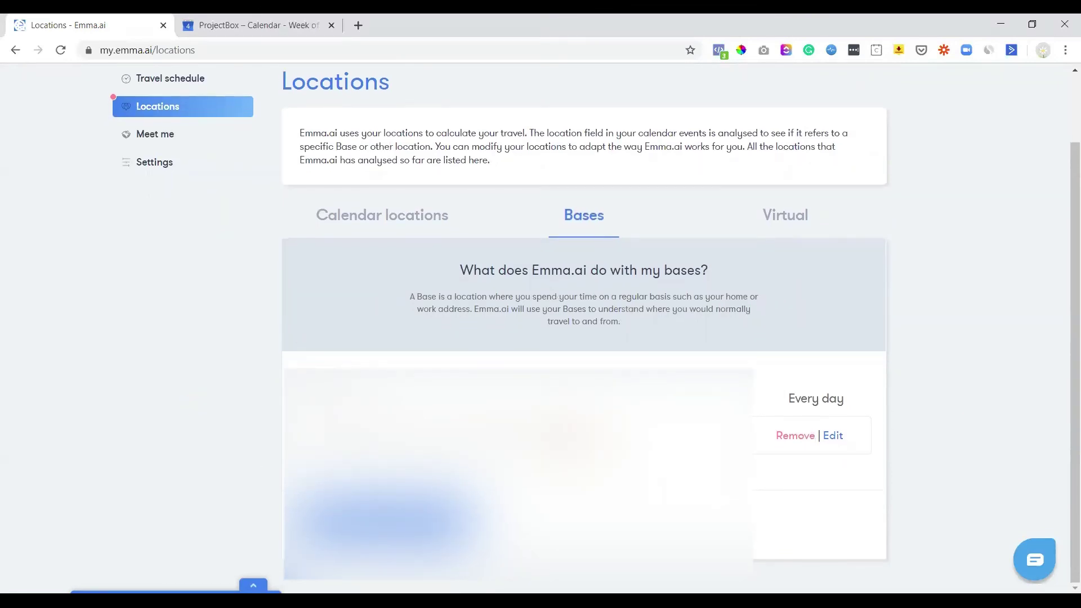
scroll(584, 327, up, 2)
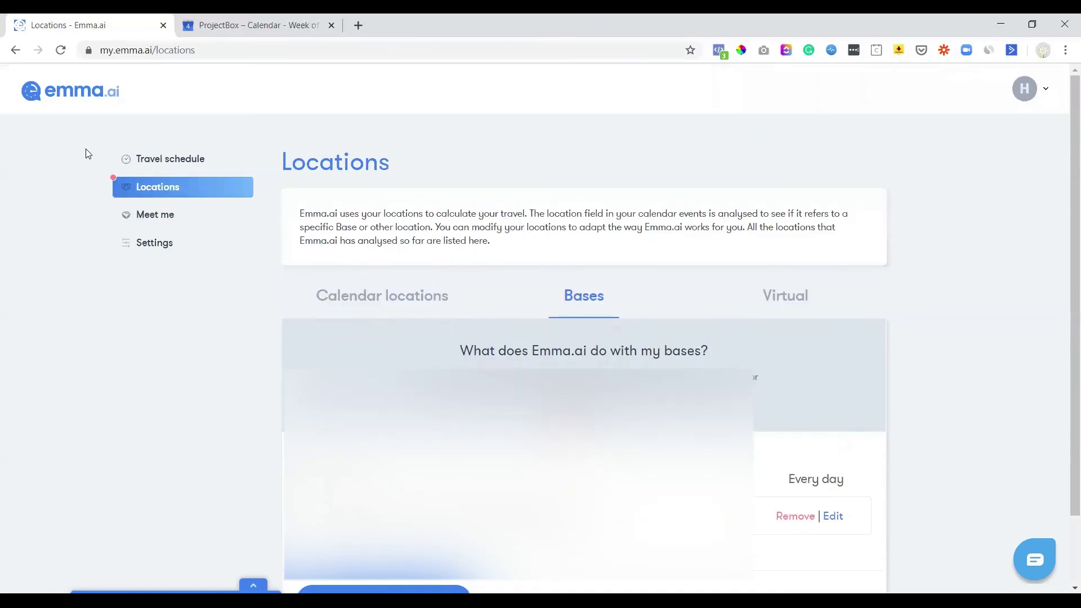
click(160, 162)
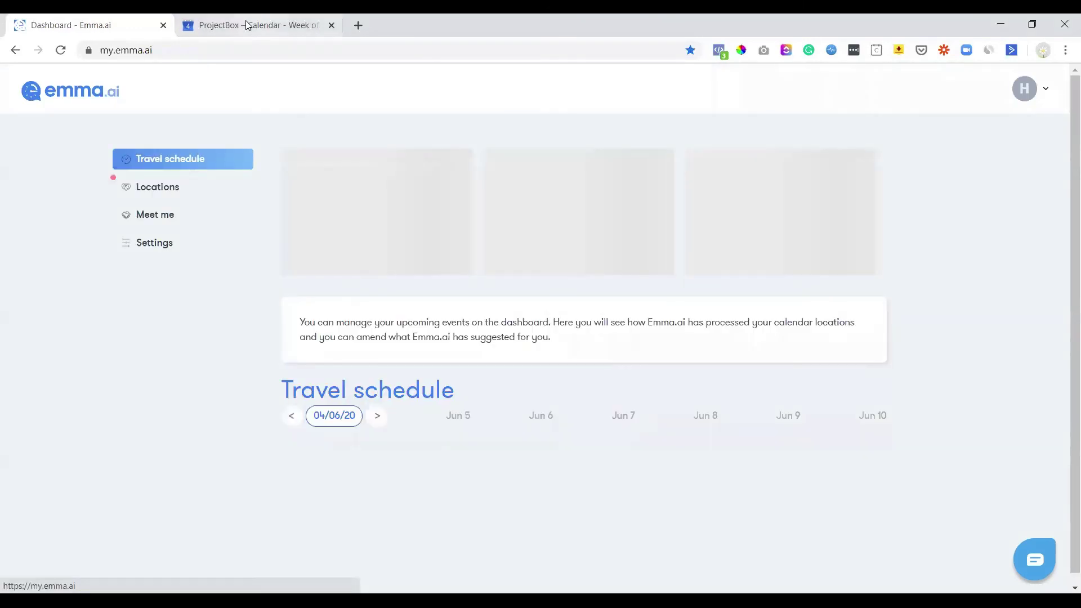
key(ctrl+Tab)
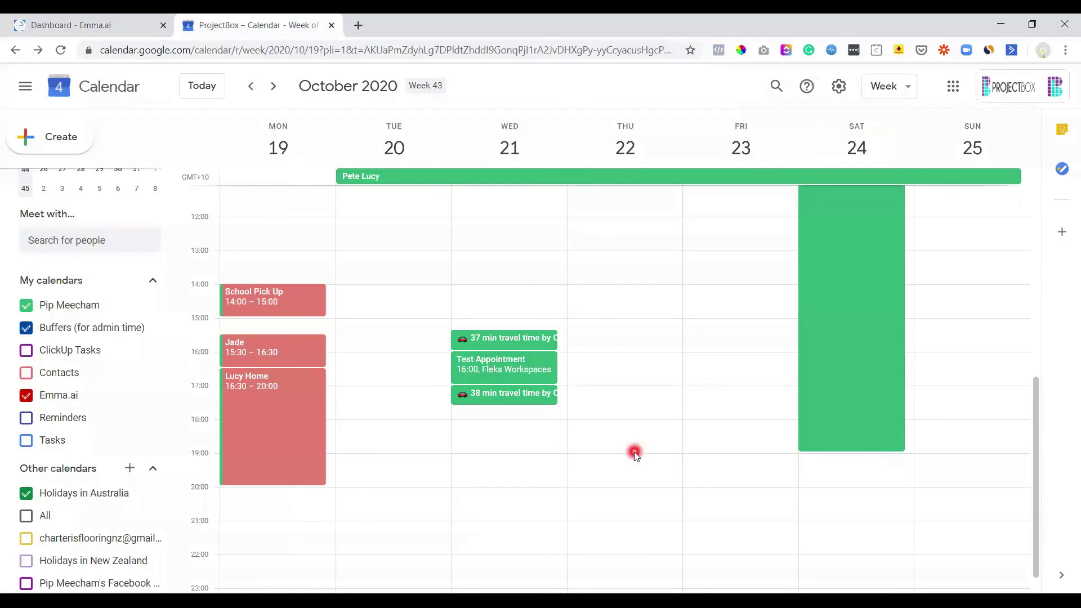